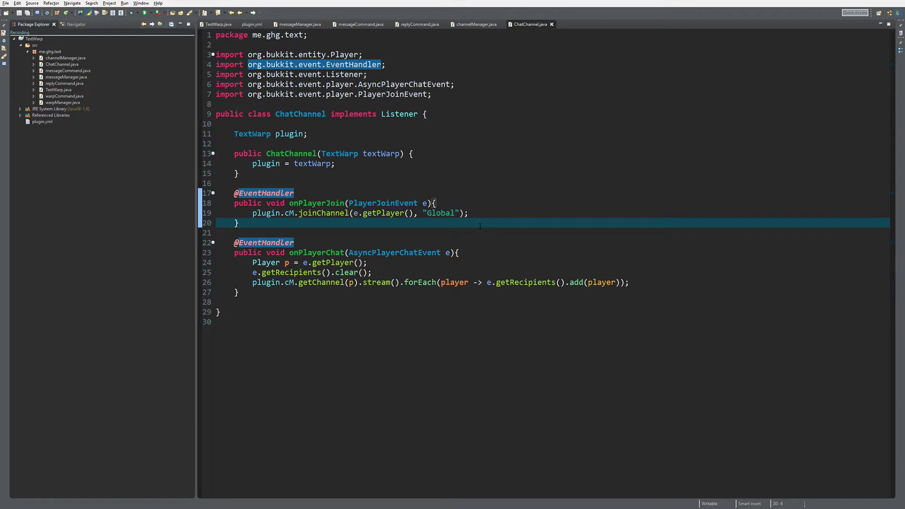
# Change the joining player's channel in onPlayerJoin from Global to Local and save.
pyautogui.click(369, 223)
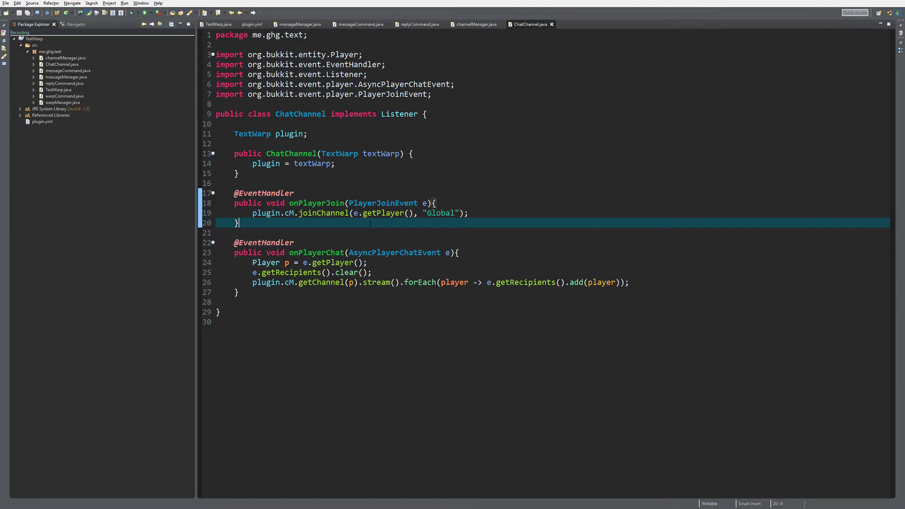
pyautogui.doubleClick(441, 213)
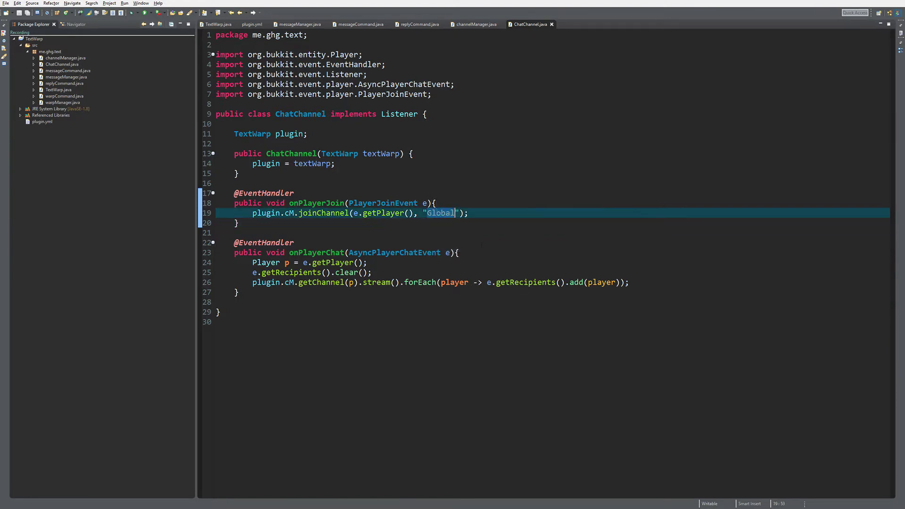
pyautogui.write('Local')
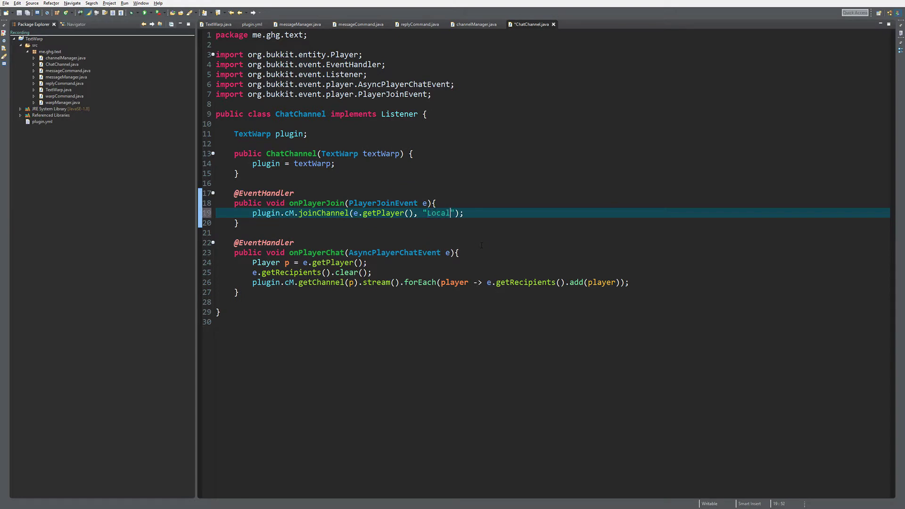
pyautogui.hotkey('ctrl', 's')
pyautogui.press('Up')
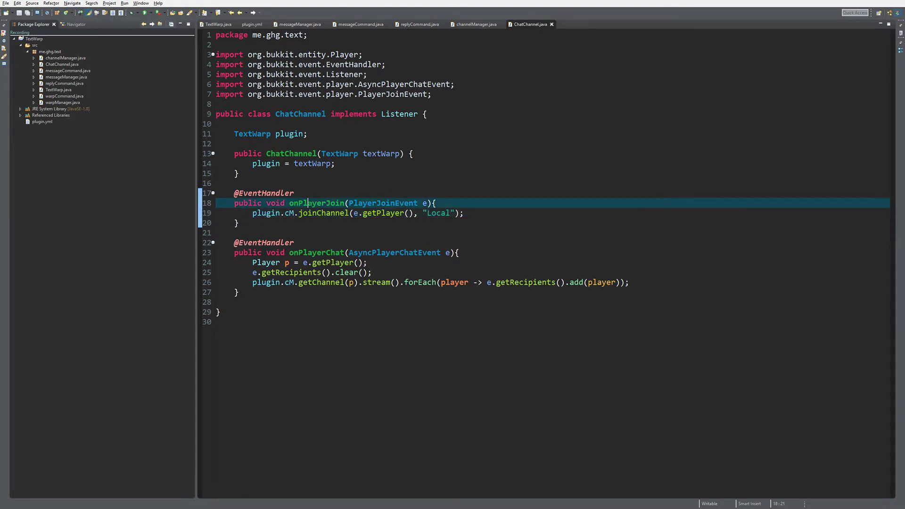
pyautogui.press('Down')
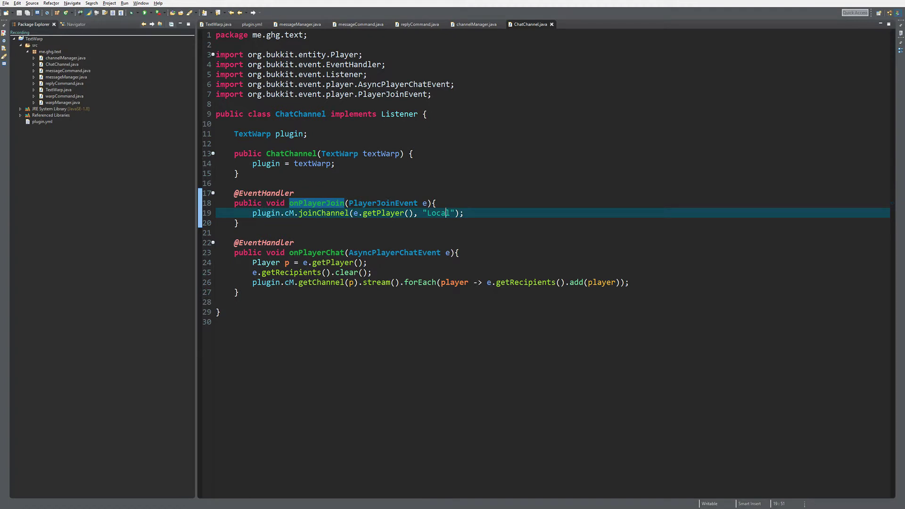
pyautogui.hotkey('ctrl', 'shift', 'Left')
# Review the channels map in channelManager.java, then return to ChatChannel.java.
pyautogui.click(474, 25)
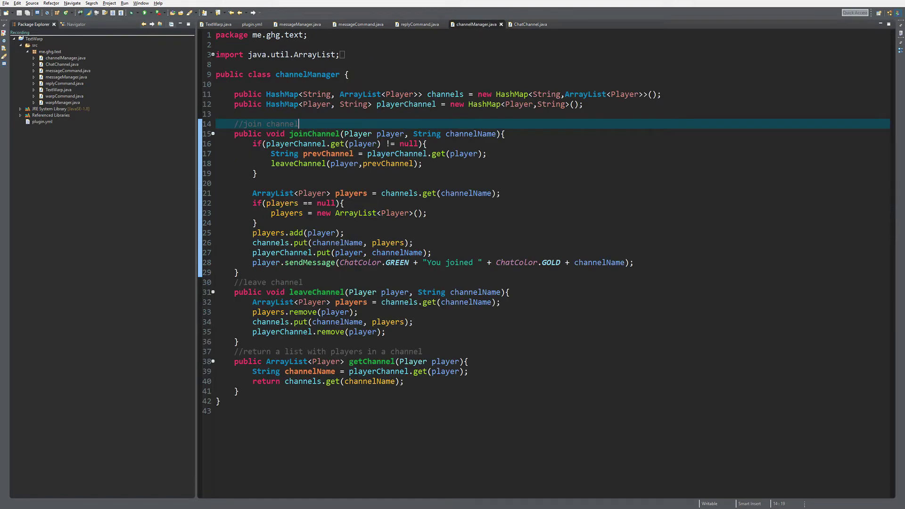
pyautogui.doubleClick(445, 94)
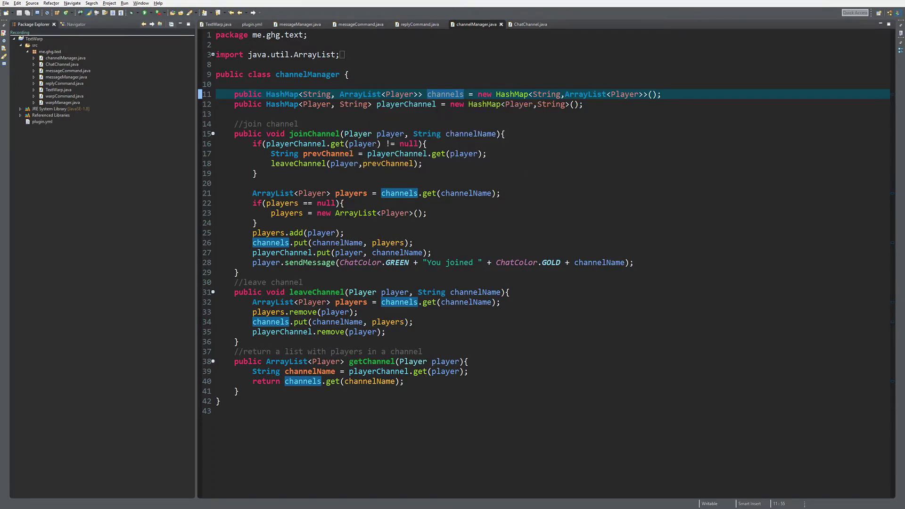
pyautogui.click(530, 24)
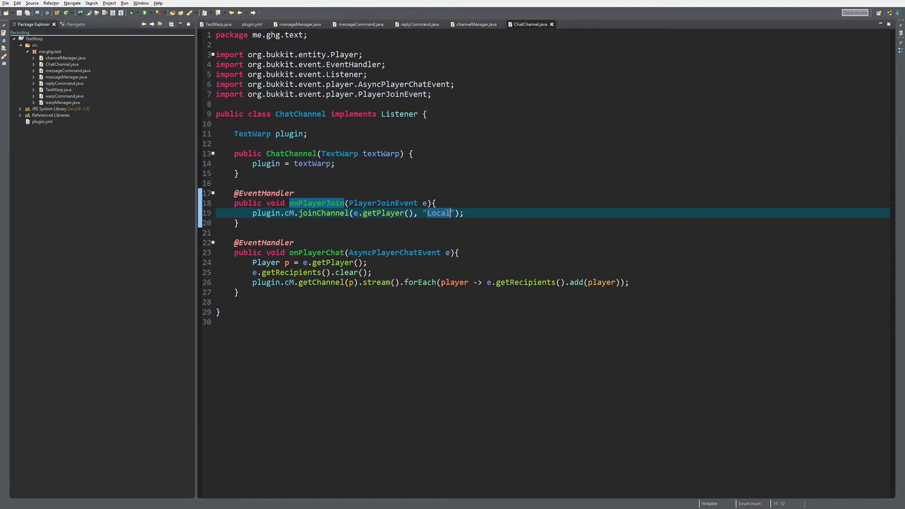
# Begin an if condition on plugin.cM below the recipients-clearing line in onPlayerChat.
pyautogui.click(373, 272)
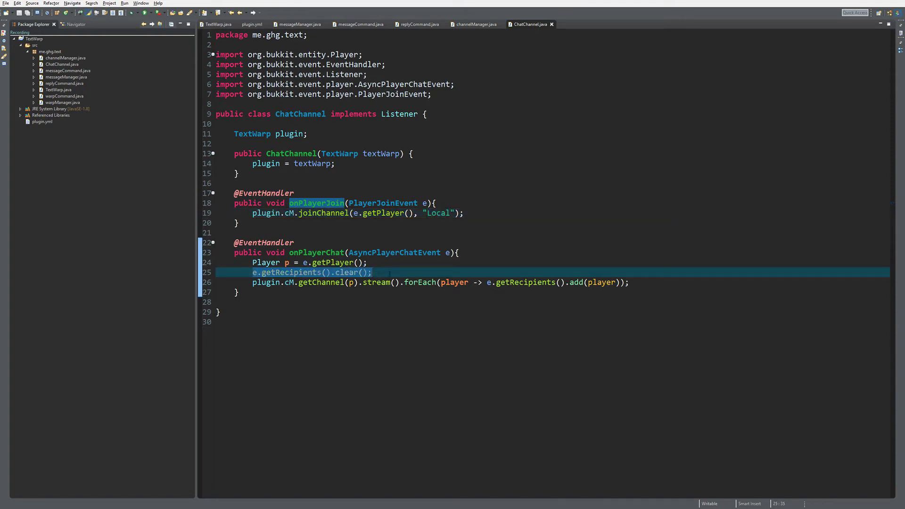
pyautogui.press('Return')
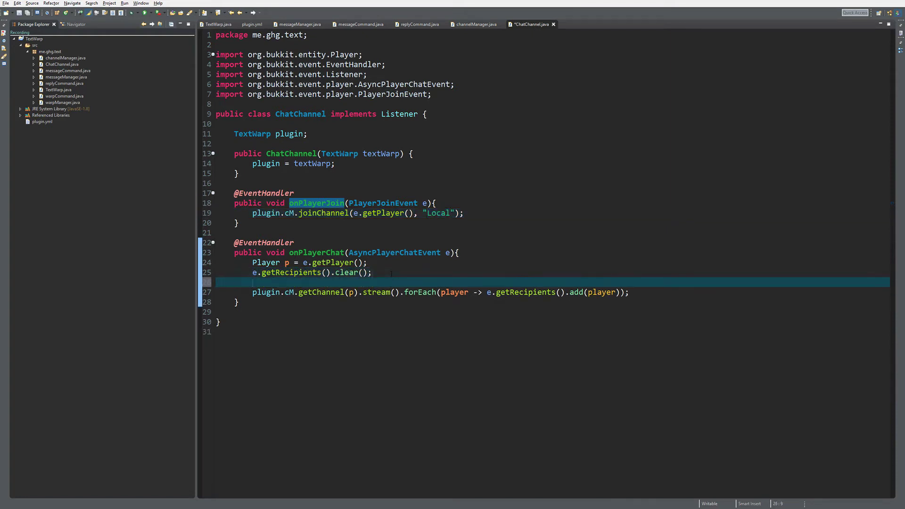
pyautogui.write('if')
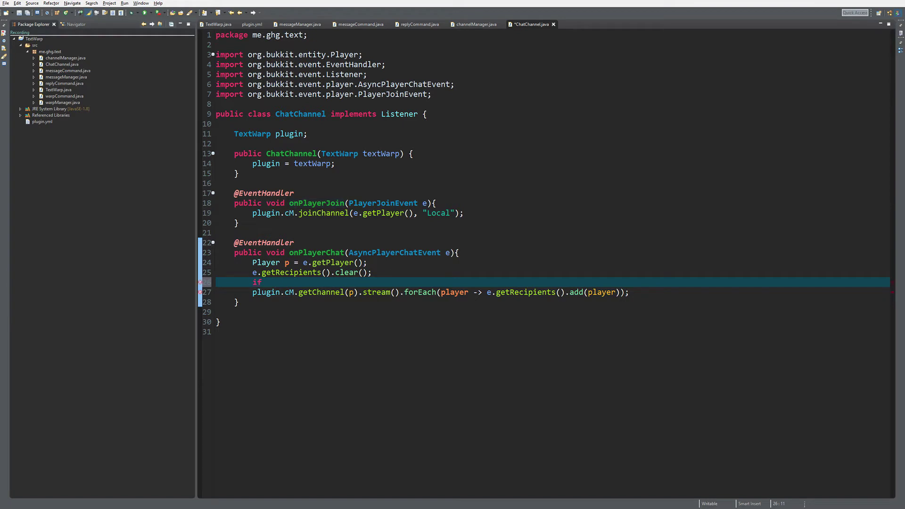
pyautogui.press('BackSpace')
pyautogui.press('BackSpace')
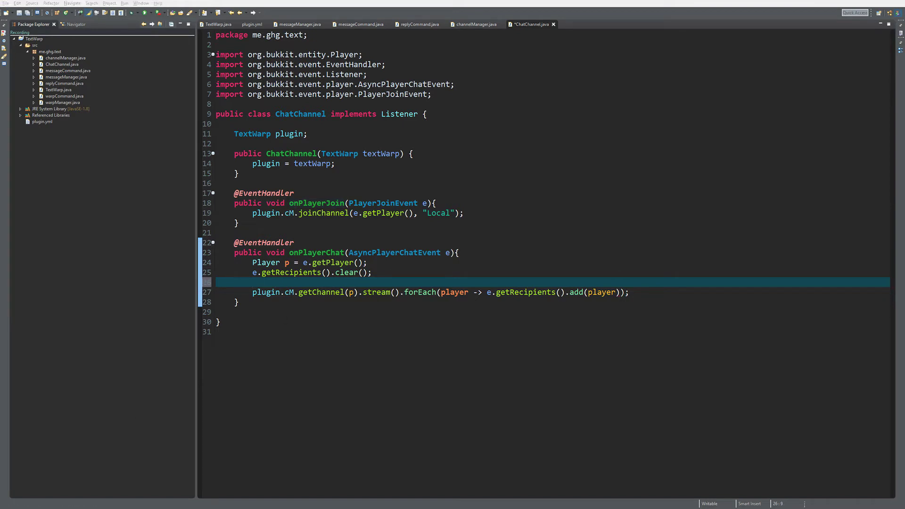
pyautogui.write('if')
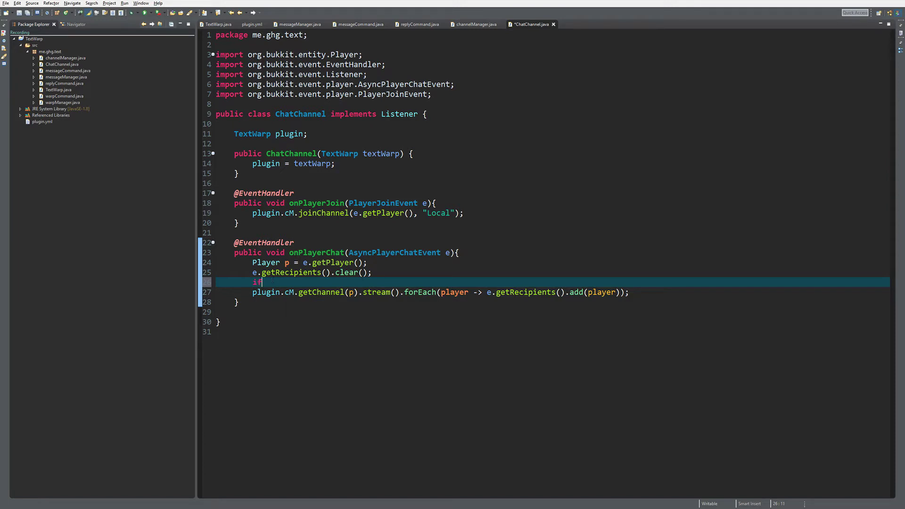
pyautogui.write('(plugin.cM')
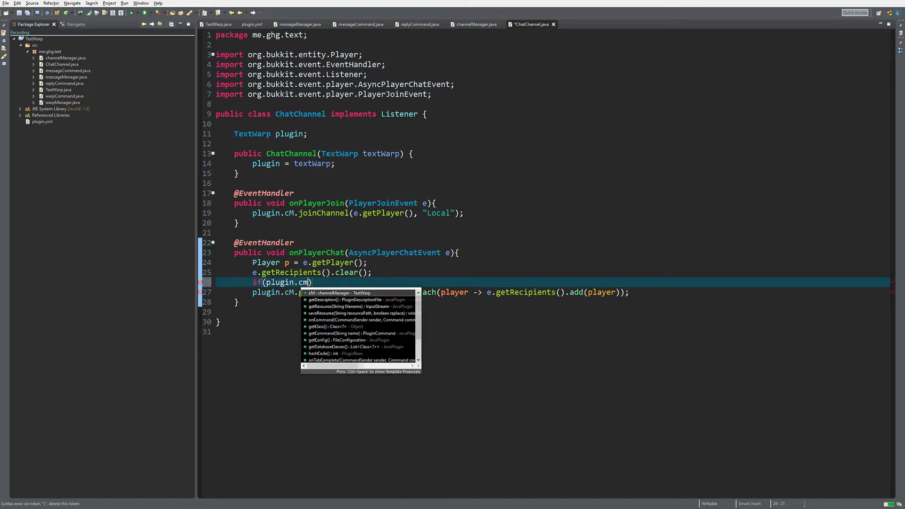
pyautogui.press('Escape')
pyautogui.write('.')
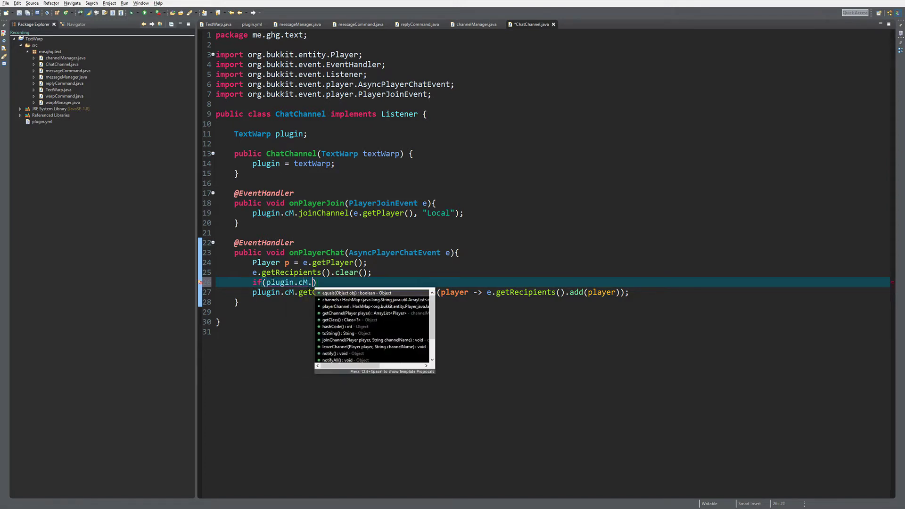
pyautogui.write('playerChannel')
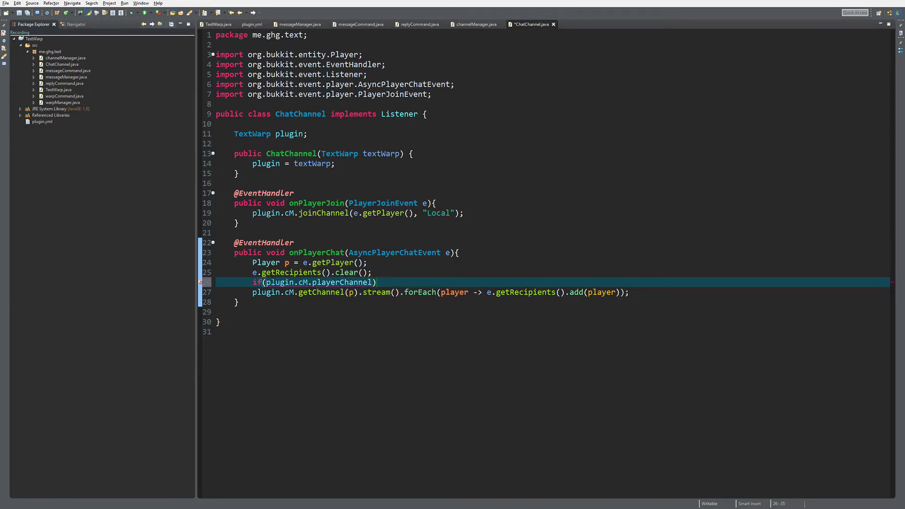
# Check the playerChannel map declaration in channelManager.java and come back.
pyautogui.click(476, 24)
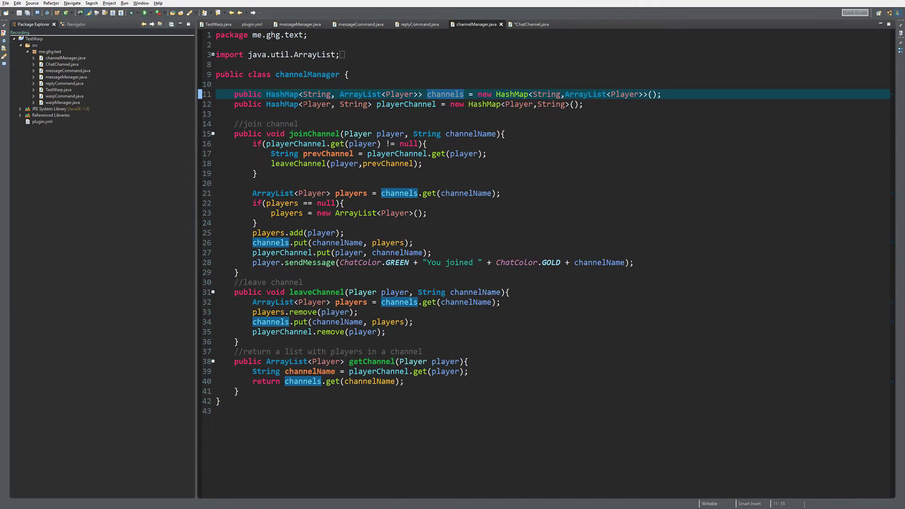
pyautogui.moveTo(302, 103); pyautogui.dragTo(369, 104)
pyautogui.click(532, 24)
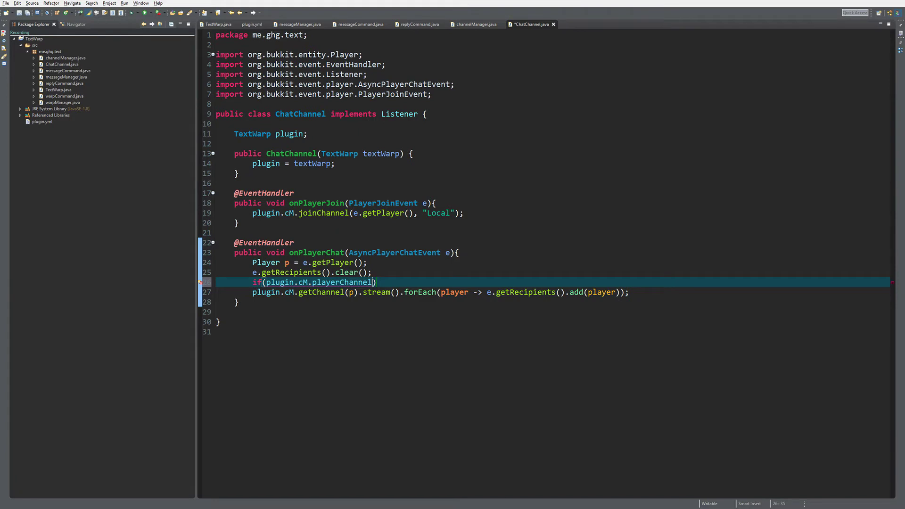
pyautogui.write('.get(p')
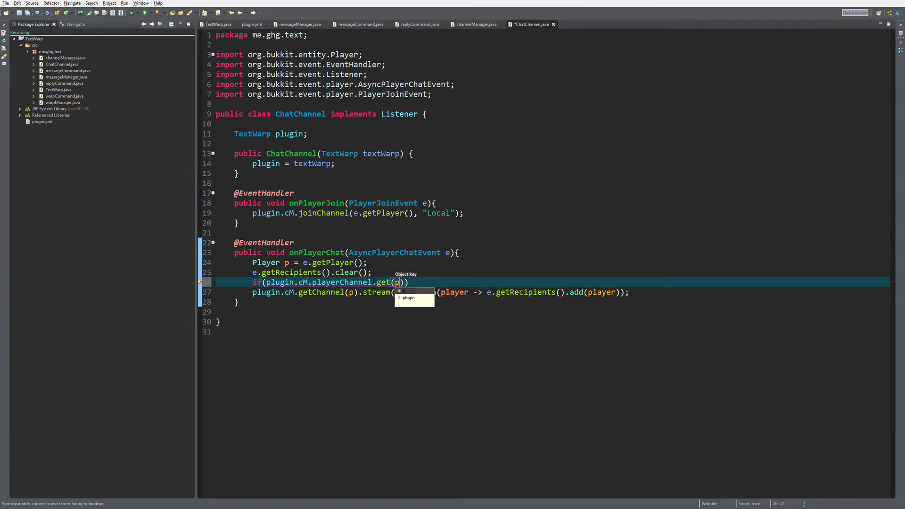
# Complete the condition playerChannel.get(p).equals("Local") and open the if body.
pyautogui.press('Right')
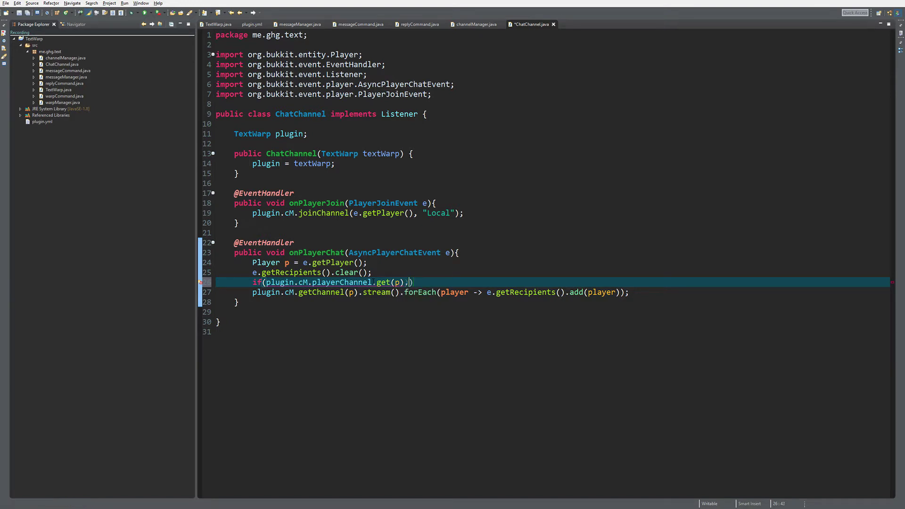
pyautogui.write('.eq')
pyautogui.press('Return')
pyautogui.write('"Local"')
pyautogui.press('End')
pyautogui.write('{')
pyautogui.press('Return')
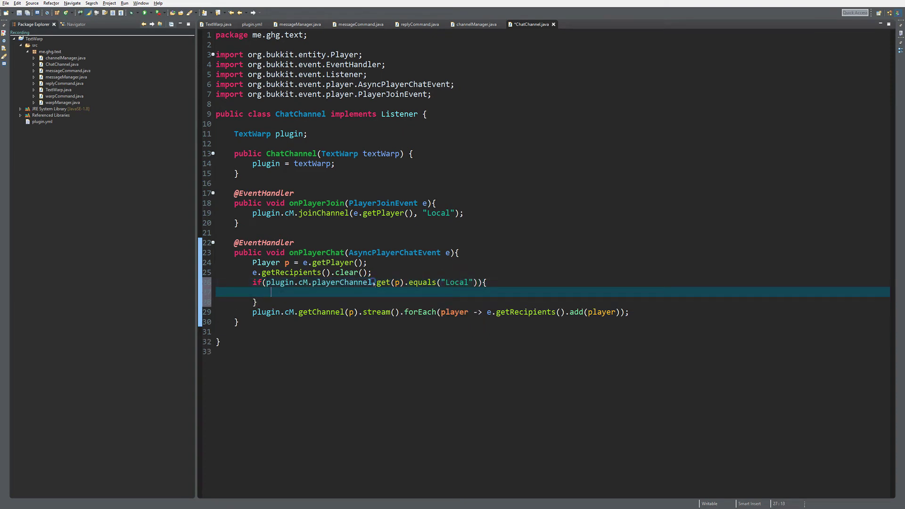
pyautogui.write('p')
pyautogui.write('.getNear')
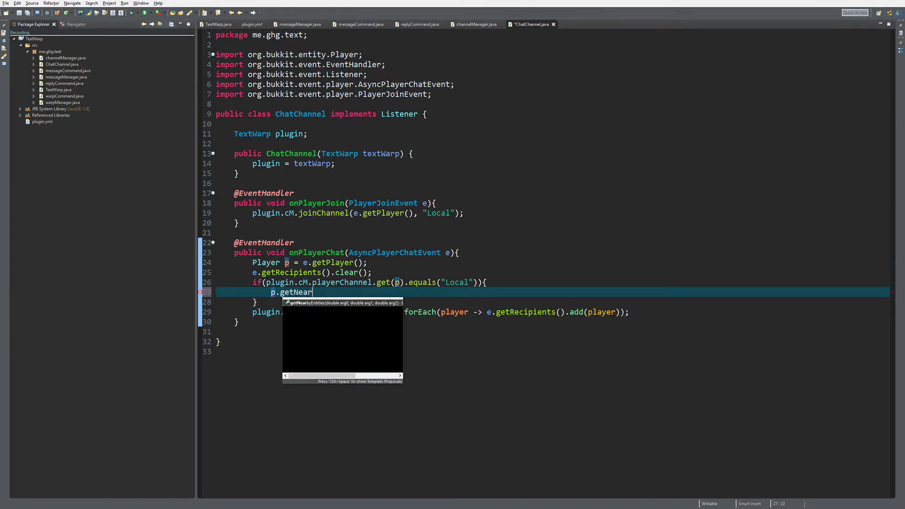
# Call getNearbyEntities with 25-block distances, then stream and forEach the results.
pyautogui.press('Return')
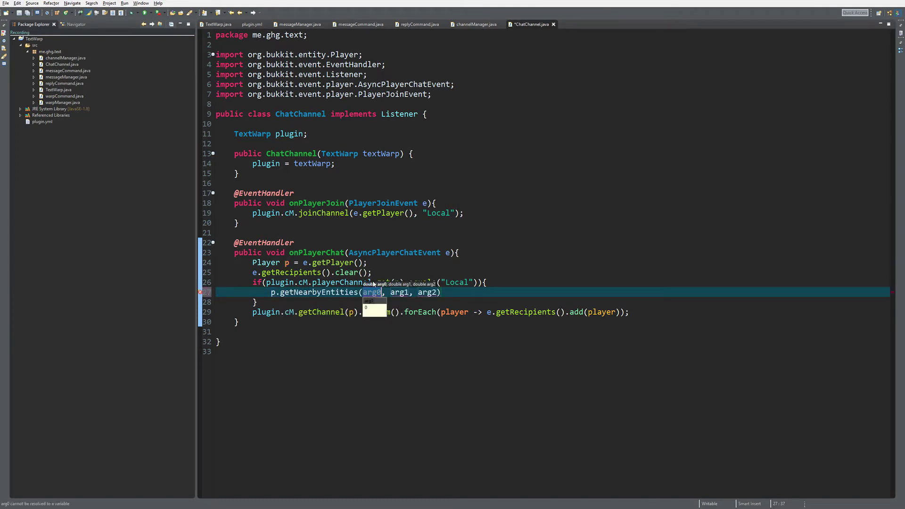
pyautogui.write('25')
pyautogui.press('Tab')
pyautogui.write('25')
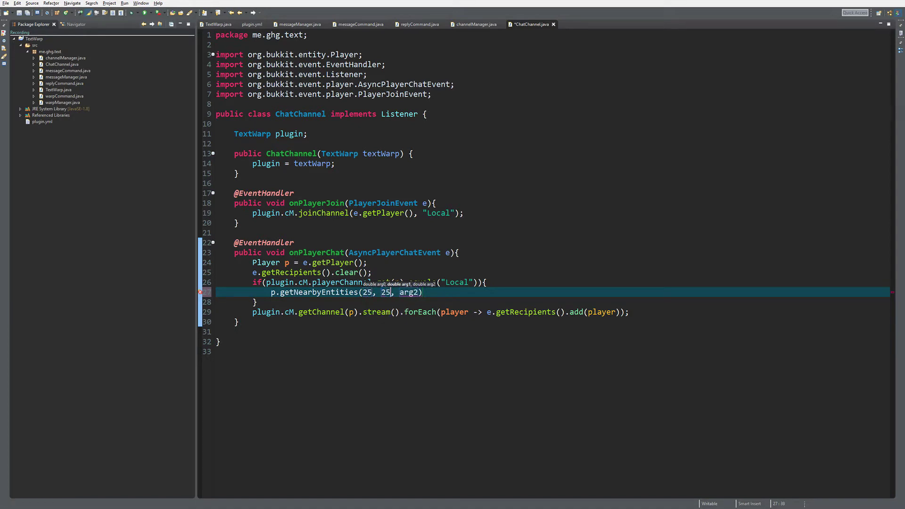
pyautogui.press('Tab')
pyautogui.write('25')
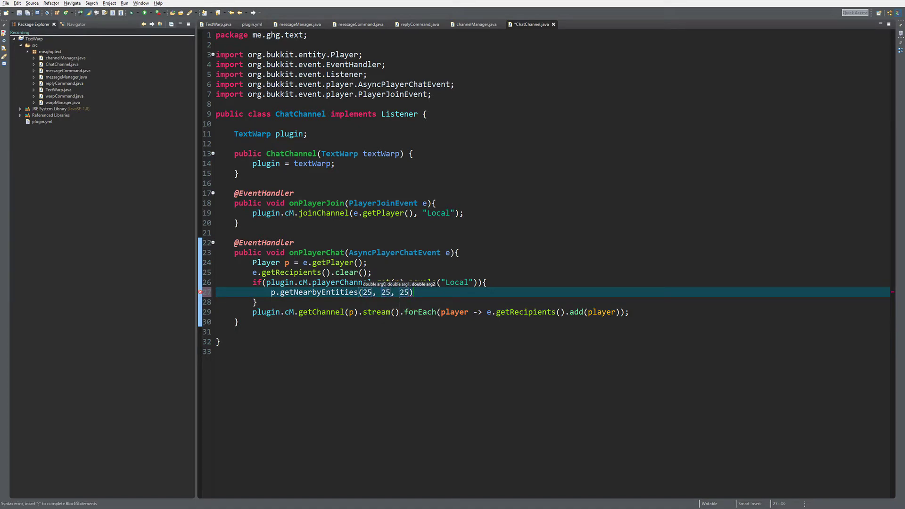
pyautogui.press('Tab')
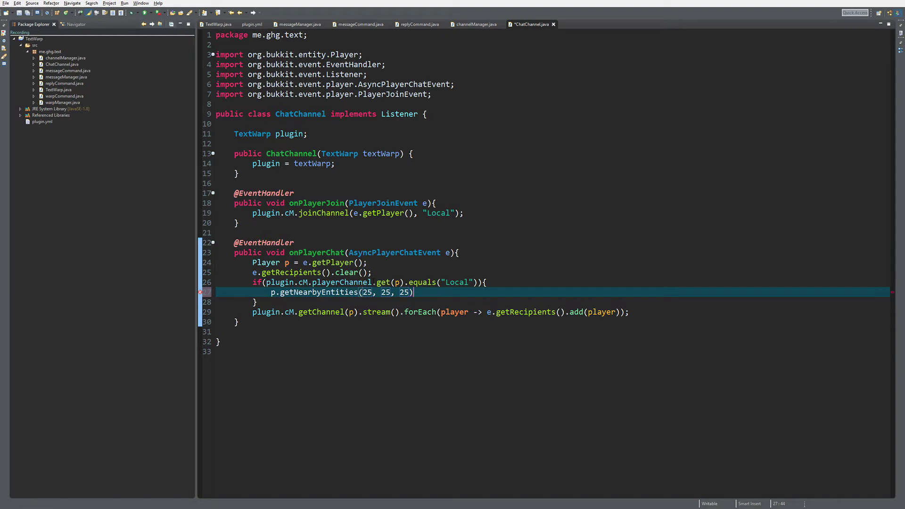
pyautogui.write('.stre')
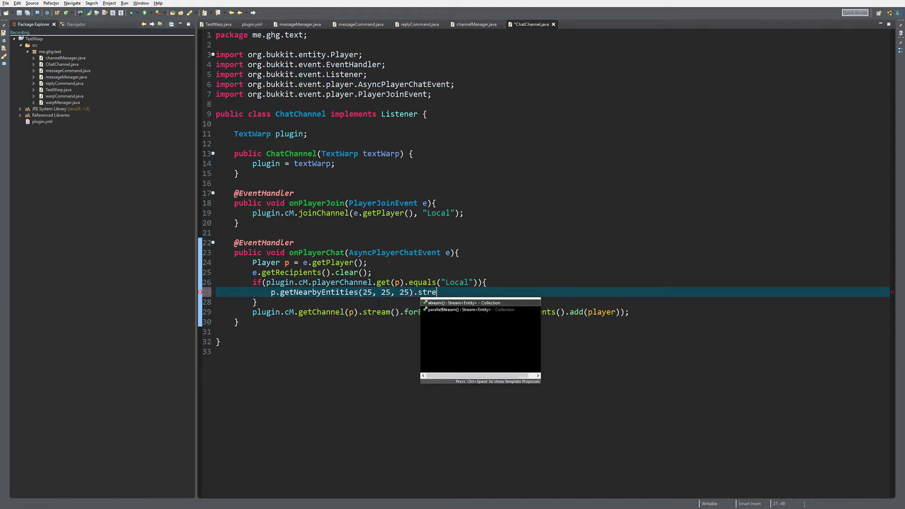
pyautogui.press('Return')
pyautogui.write('.')
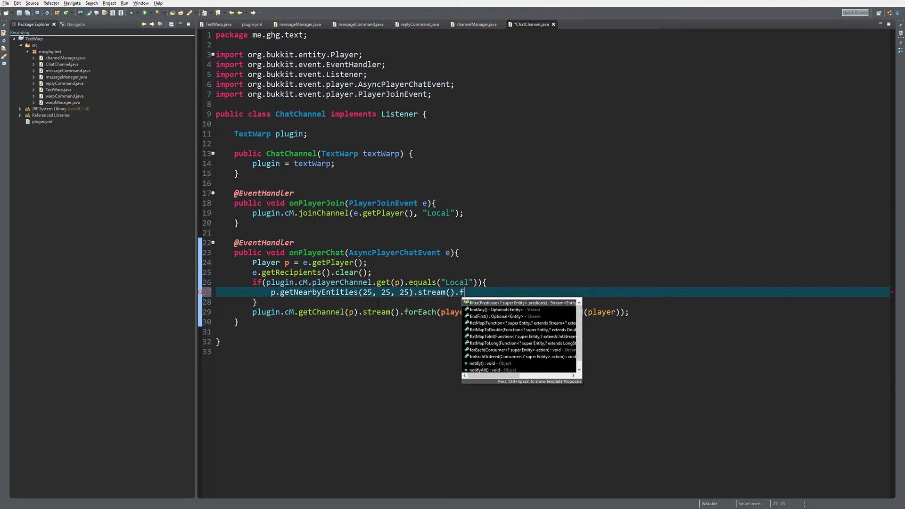
pyautogui.write('for')
pyautogui.press('Return')
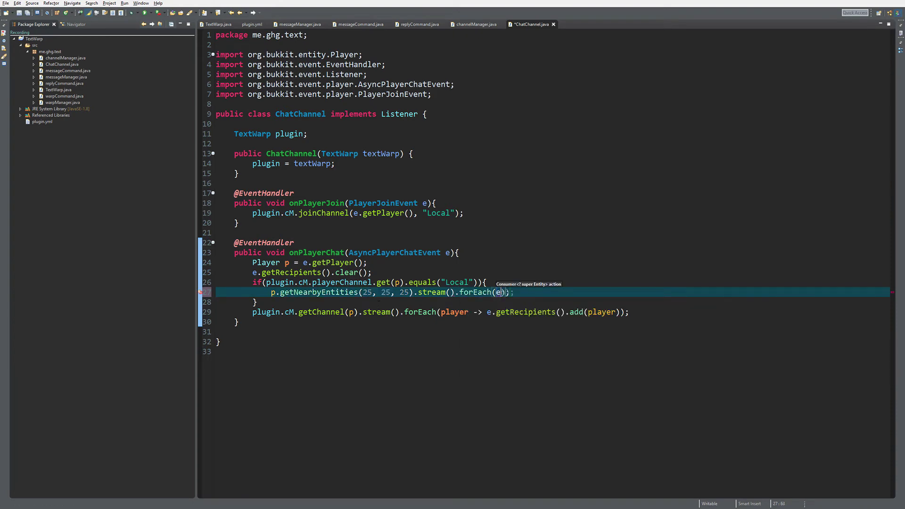
pyautogui.write('ent')
pyautogui.write(' ->')
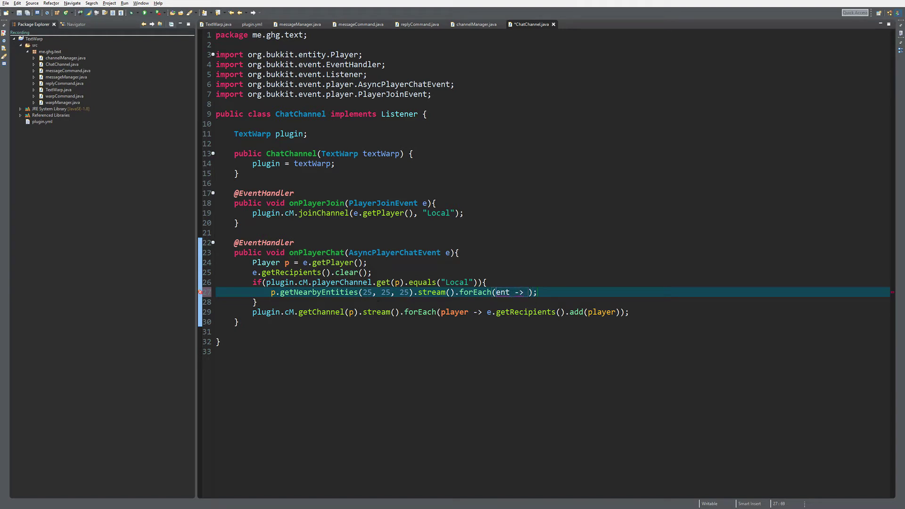
# Write the forEach lambda so each nearby Player is added to the event's recipients.
pyautogui.click(552, 312)
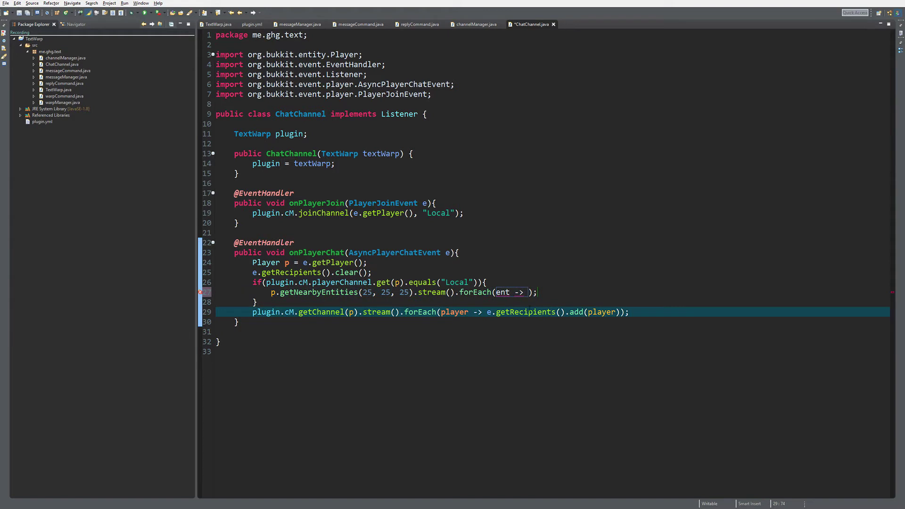
pyautogui.click(529, 292)
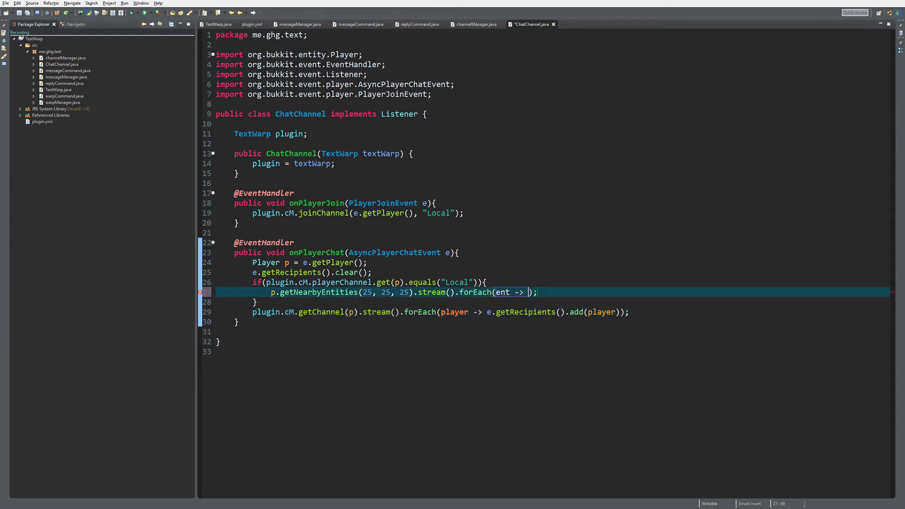
pyautogui.write('{')
pyautogui.press('Left')
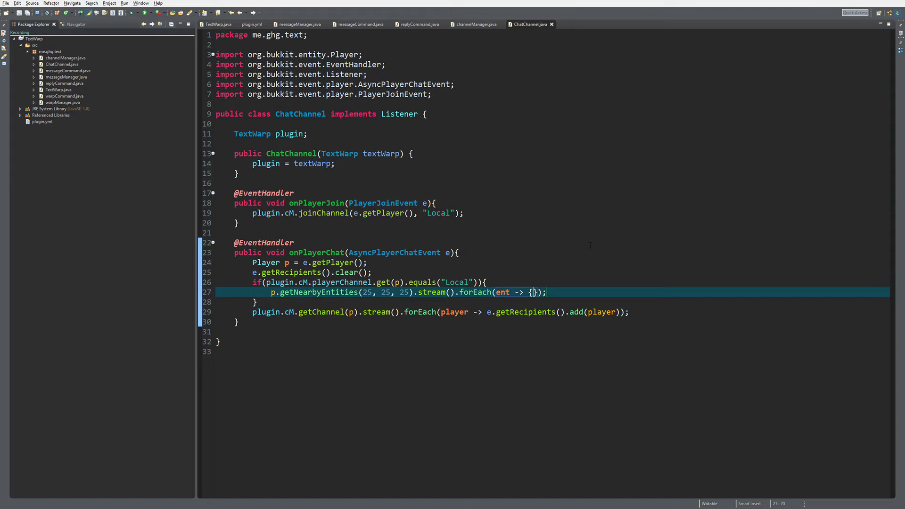
pyautogui.write('if(ent ')
pyautogui.write('instanceof P')
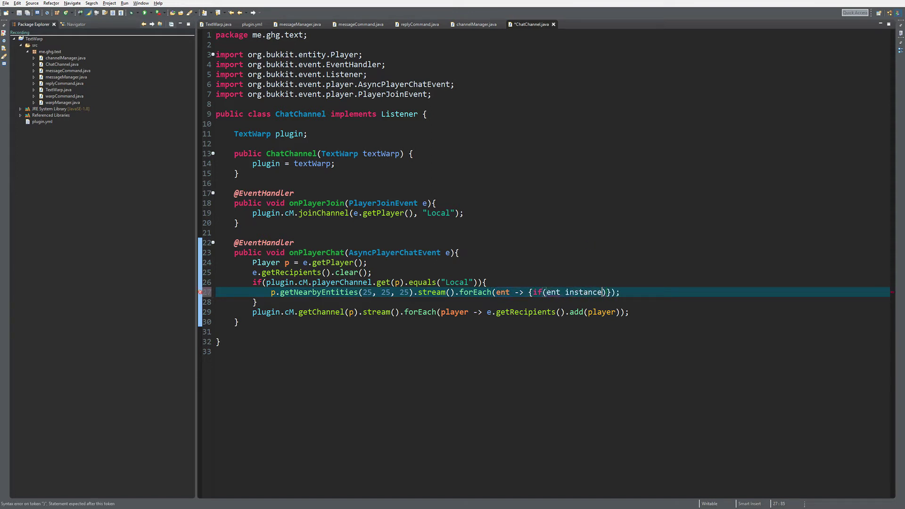
pyautogui.write('layer)')
pyautogui.press('Right')
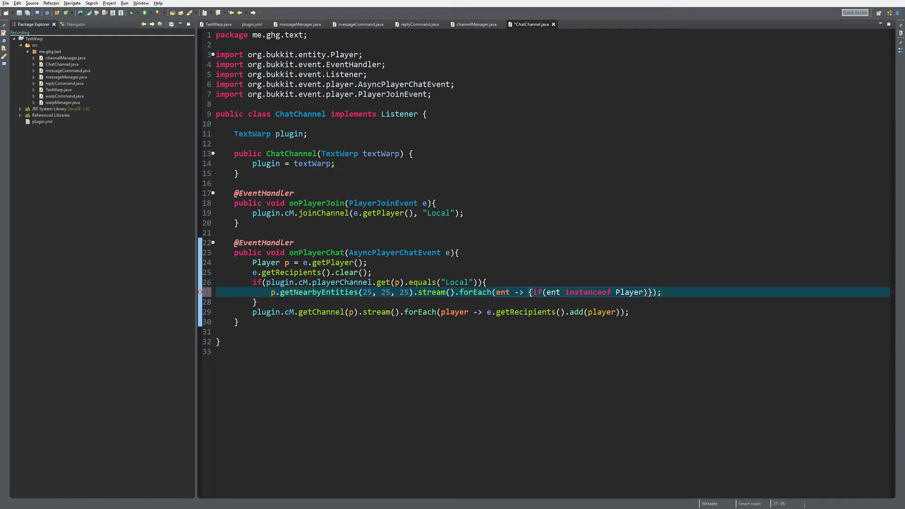
pyautogui.write('{}')
pyautogui.write('e.getR')
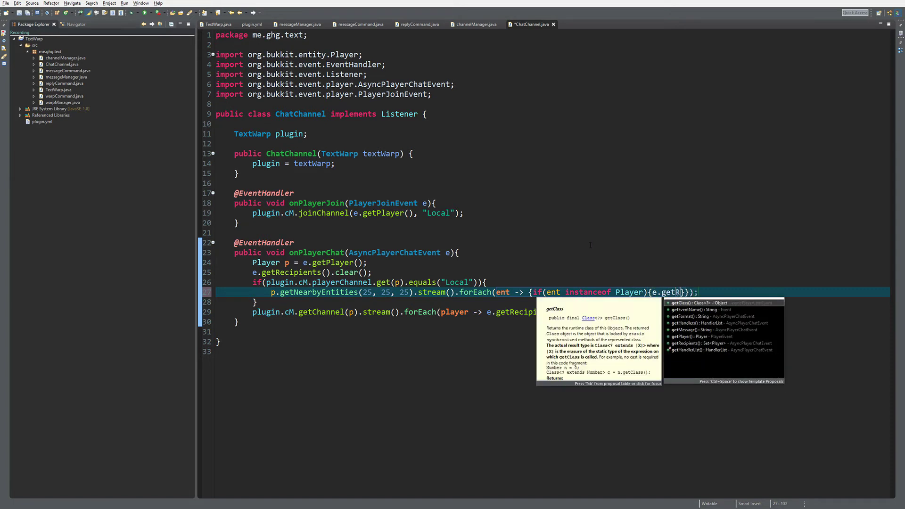
pyautogui.press('Return')
pyautogui.write('.add')
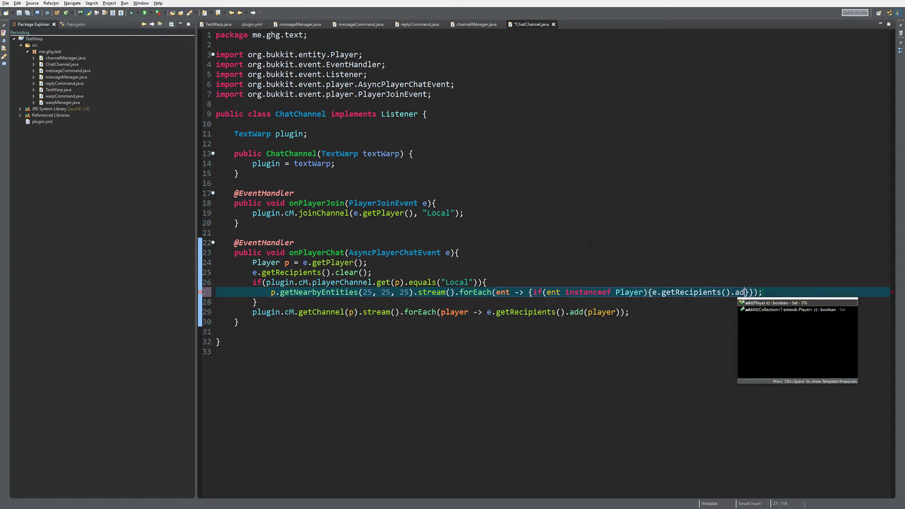
pyautogui.press('Return')
pyautogui.write('player')
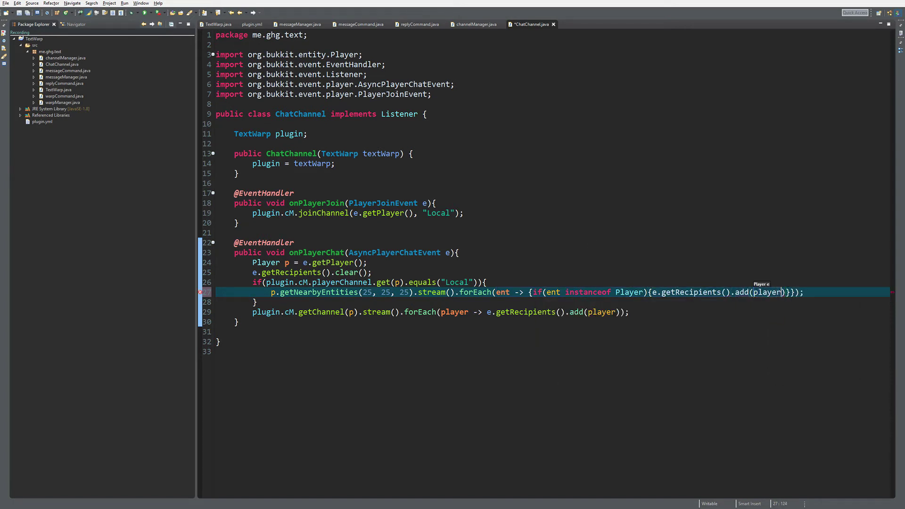
pyautogui.press('BackSpace')
pyautogui.press('BackSpace')
pyautogui.press('BackSpace')
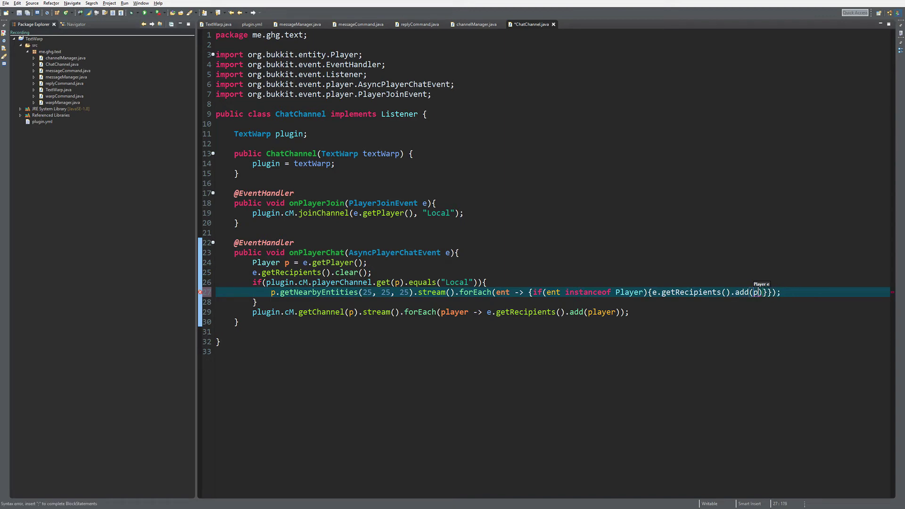
pyautogui.write('(Player')
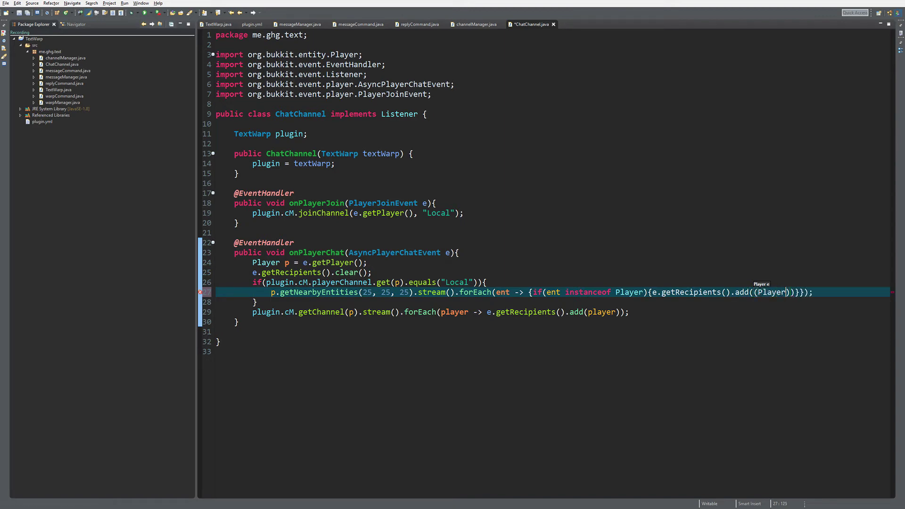
pyautogui.write(')ent')
# Organize imports and correct line 27's closing brackets and semicolon, saving until error-free.
pyautogui.hotkey('ctrl', 'shift', 'o')
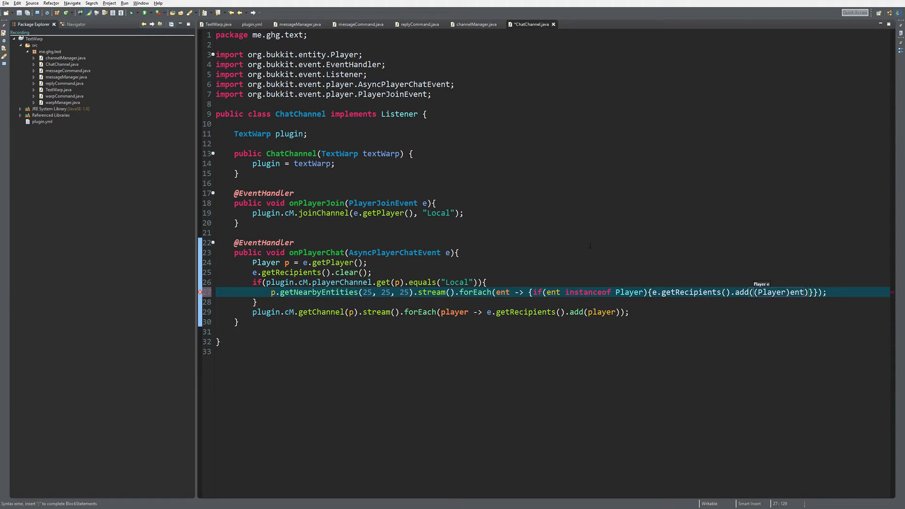
pyautogui.hotkey('ctrl', 's')
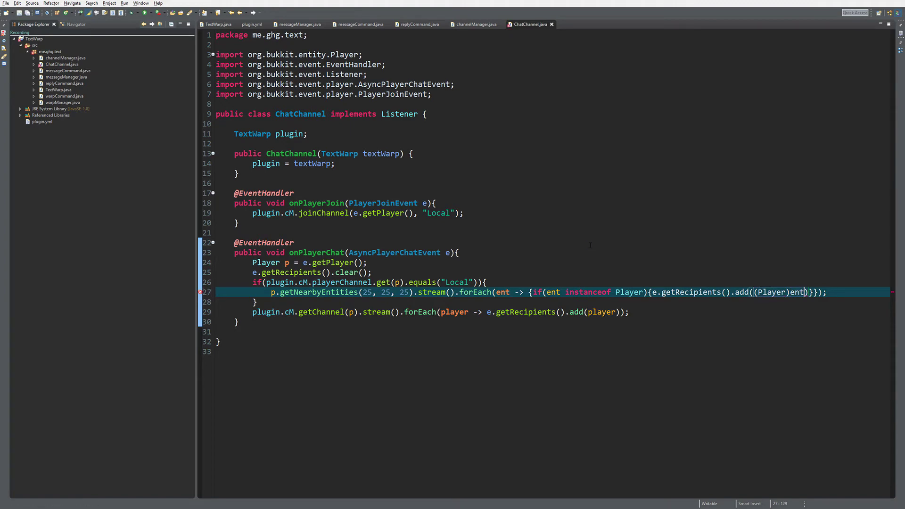
pyautogui.press('End')
pyautogui.press('Left')
pyautogui.press('Left')
pyautogui.press('Left')
pyautogui.write(')')
pyautogui.hotkey('ctrl', 's')
pyautogui.write(')')
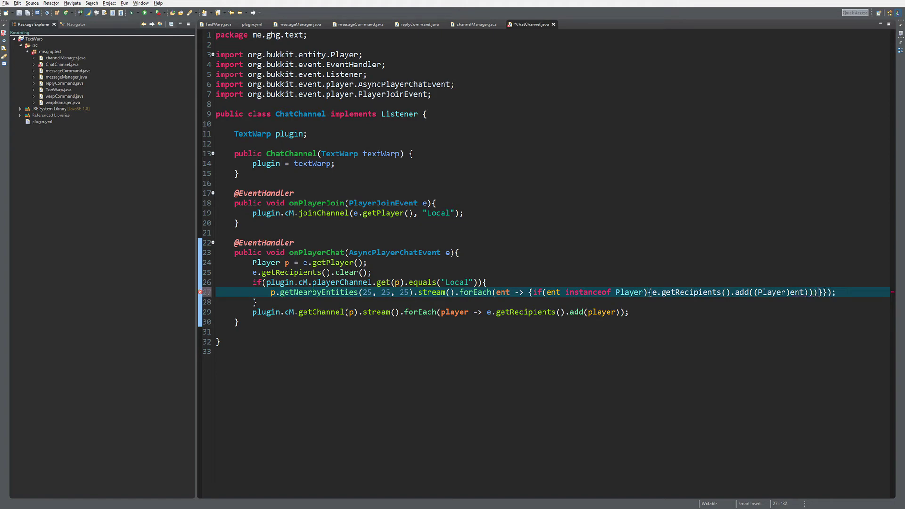
pyautogui.press('BackSpace')
pyautogui.press('BackSpace')
pyautogui.write(';')
pyautogui.hotkey('ctrl', 's')
# Review the recipient statements, briefly deleting and restoring the channel broadcast line.
pyautogui.moveTo(652, 292); pyautogui.dragTo(814, 292)
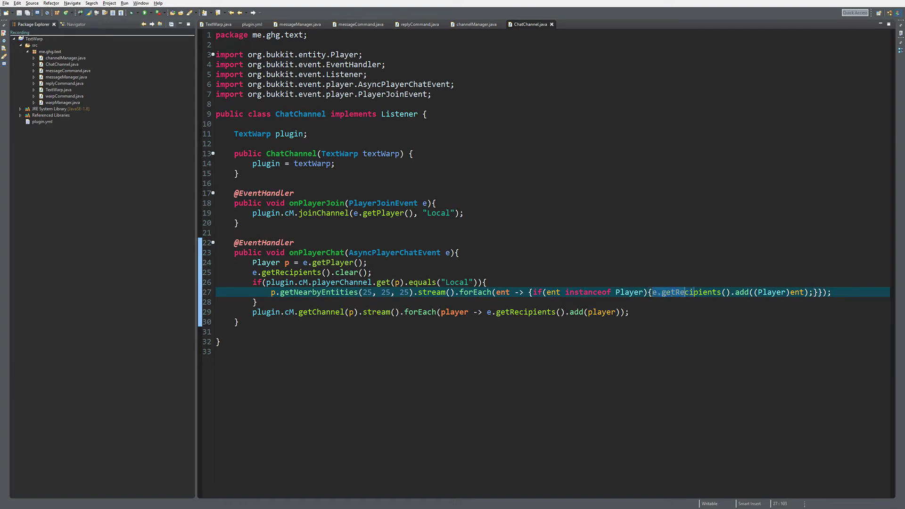
pyautogui.moveTo(253, 272); pyautogui.dragTo(374, 272)
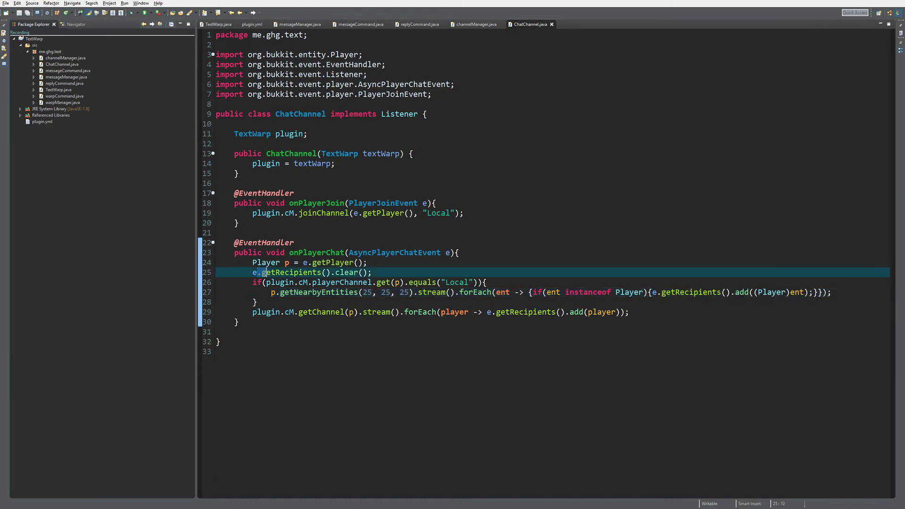
pyautogui.moveTo(487, 312); pyautogui.dragTo(620, 311)
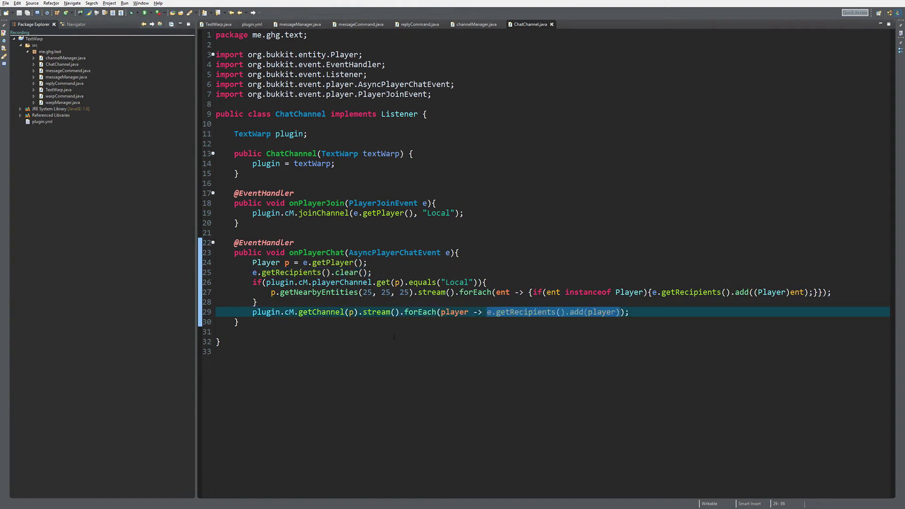
pyautogui.hotkey('ctrl', 'd')
pyautogui.hotkey('ctrl', 'z')
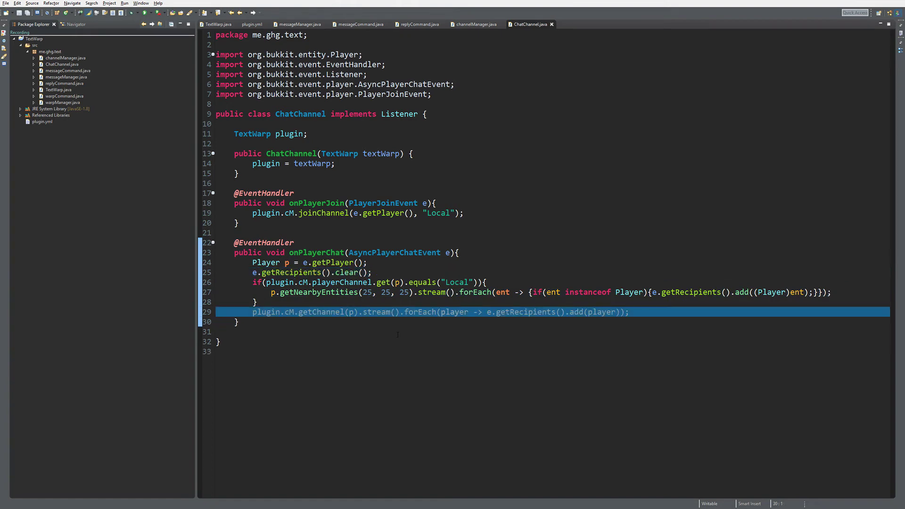
# Add a return; statement after line 27 and save ChatChannel.java.
pyautogui.click(834, 292)
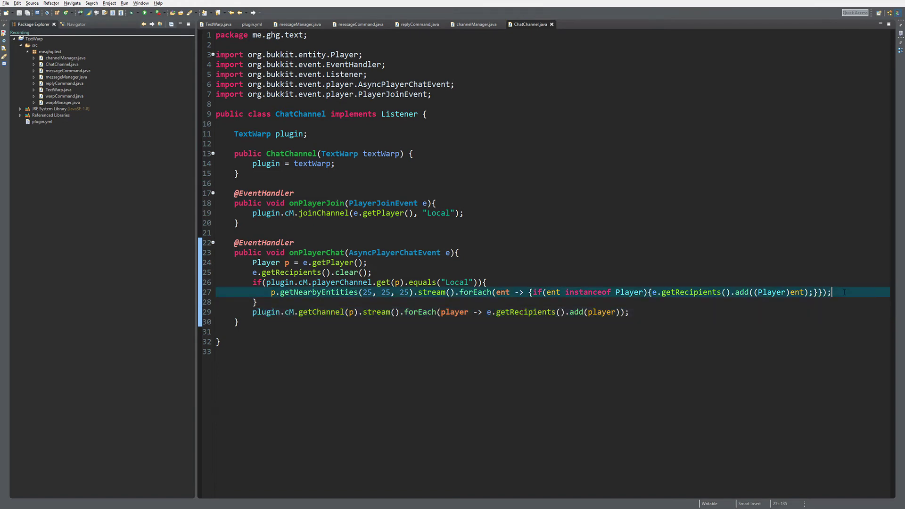
pyautogui.press('Return')
pyautogui.write('return')
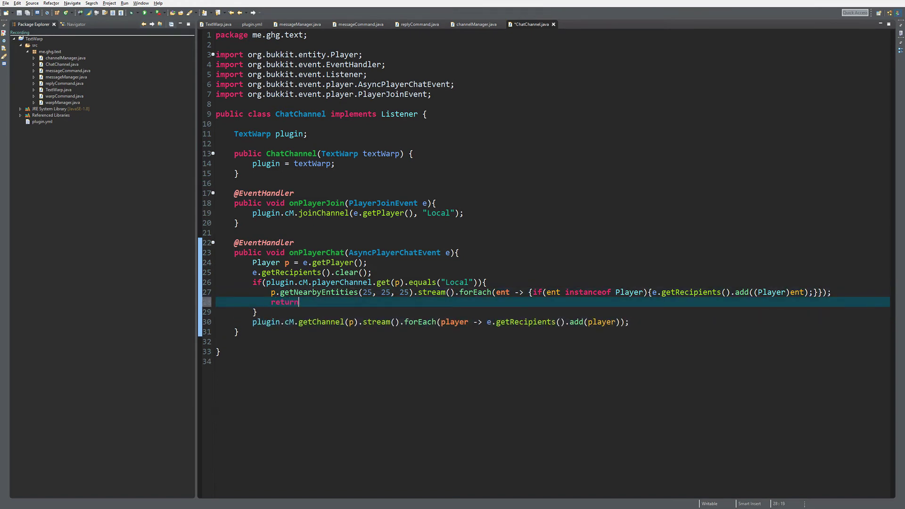
pyautogui.write(';')
pyautogui.hotkey('ctrl', 's')
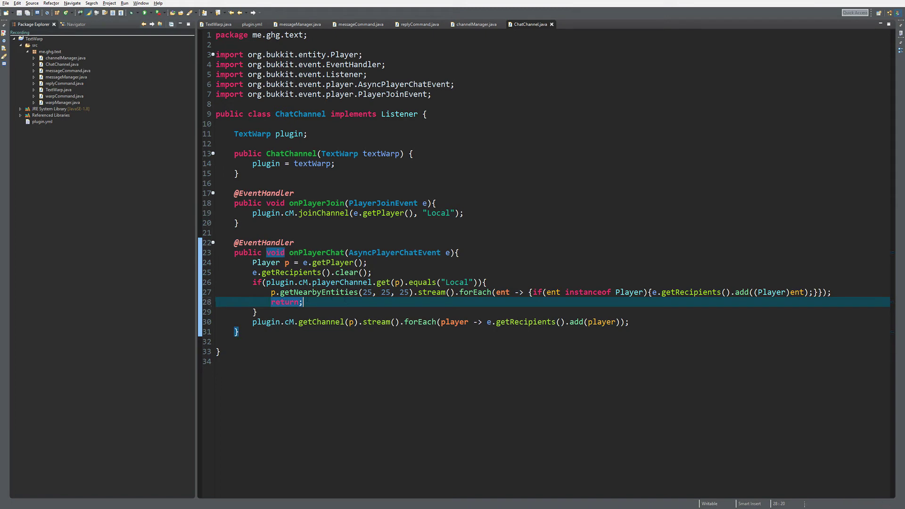
pyautogui.moveTo(252, 322); pyautogui.dragTo(630, 322)
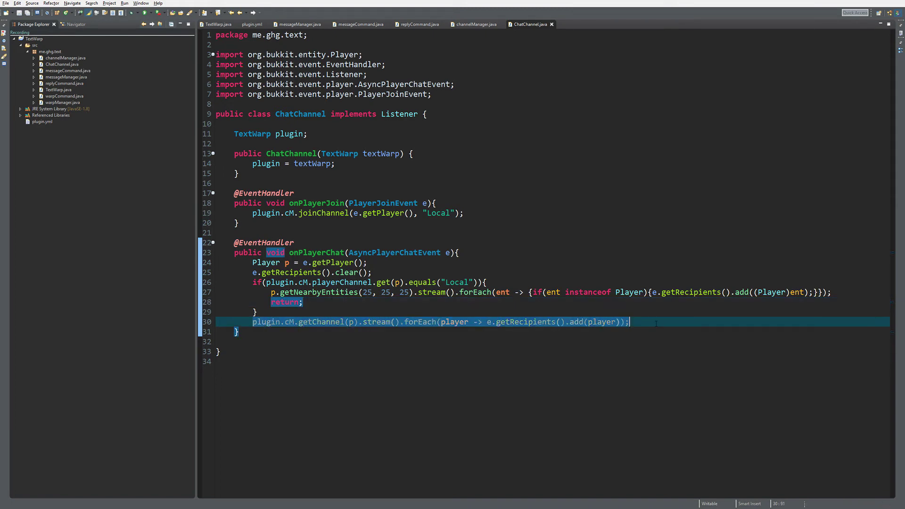
pyautogui.click(855, 292)
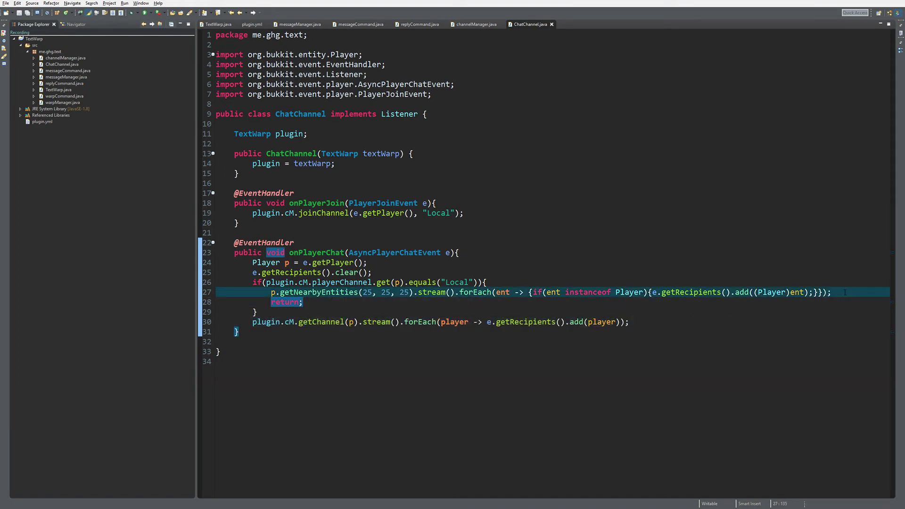
# Add e.getRecipients().add(p); below line 27 and save.
pyautogui.press('Return')
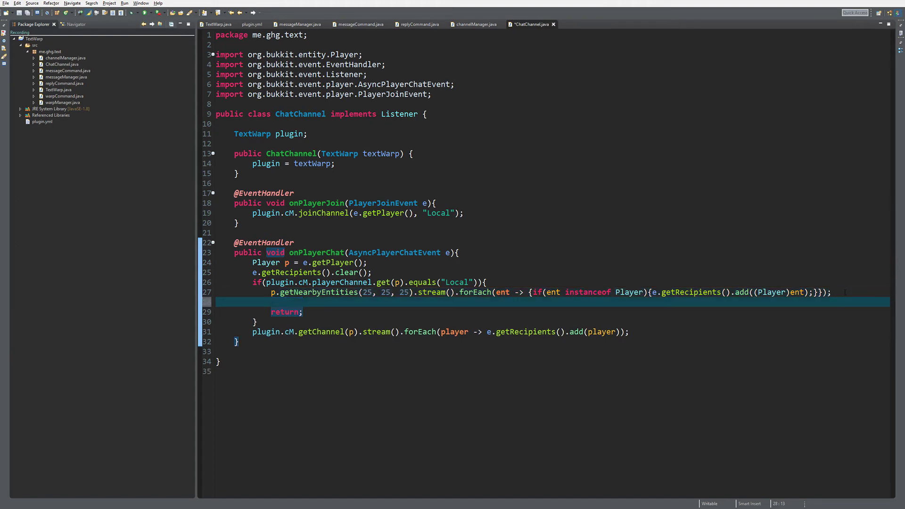
pyautogui.write('e.getRe')
pyautogui.press('Return')
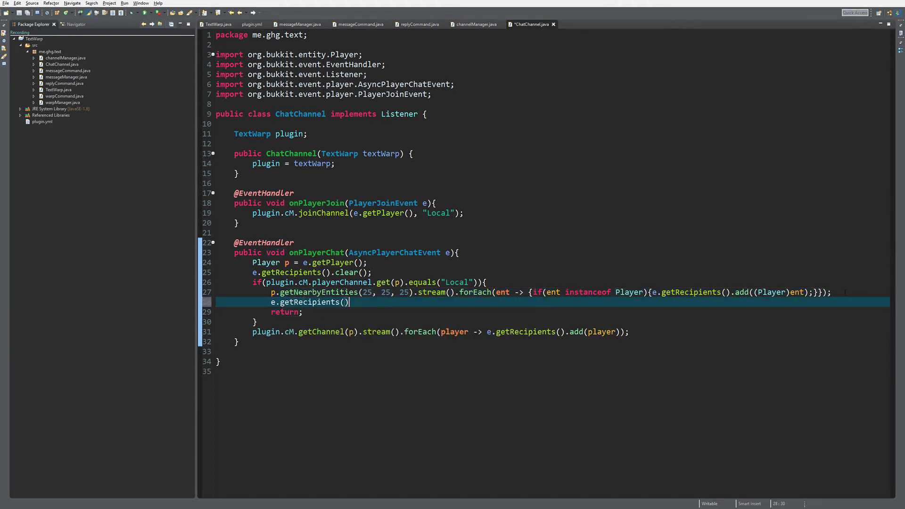
pyautogui.write('.add(p)')
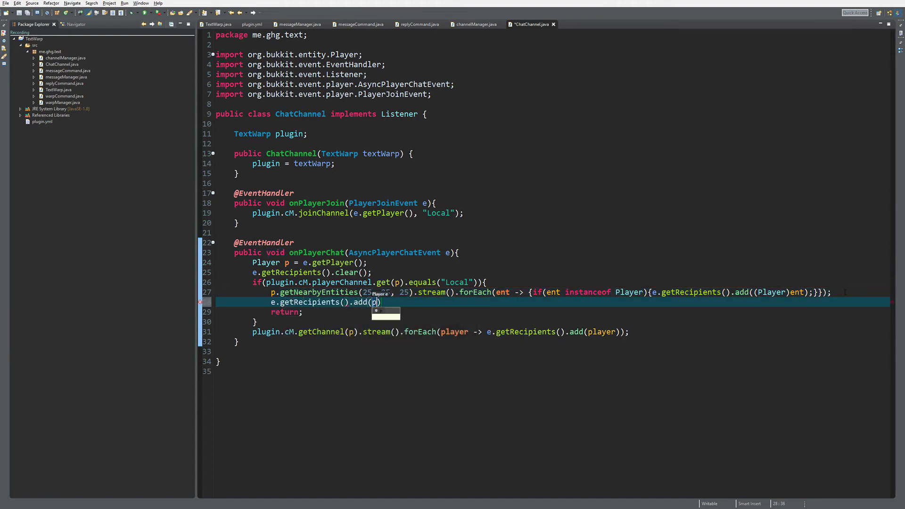
pyautogui.write(';')
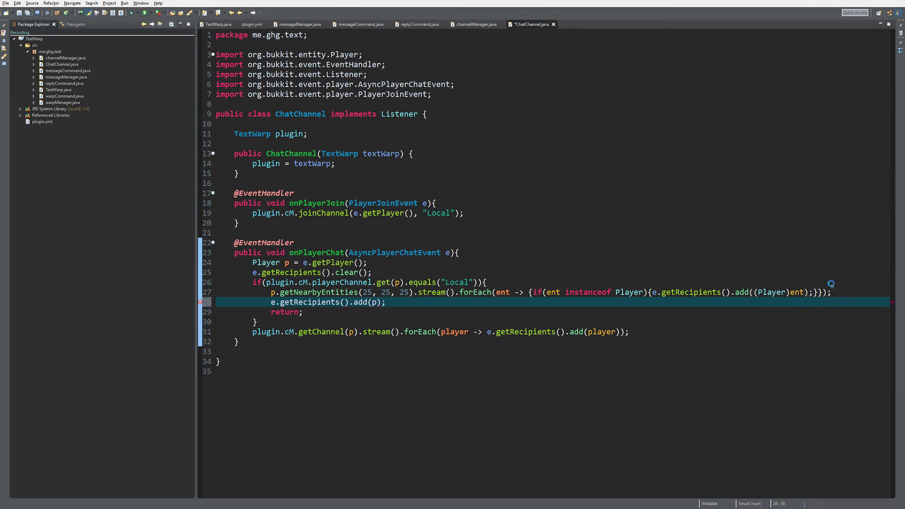
pyautogui.hotkey('ctrl', 's')
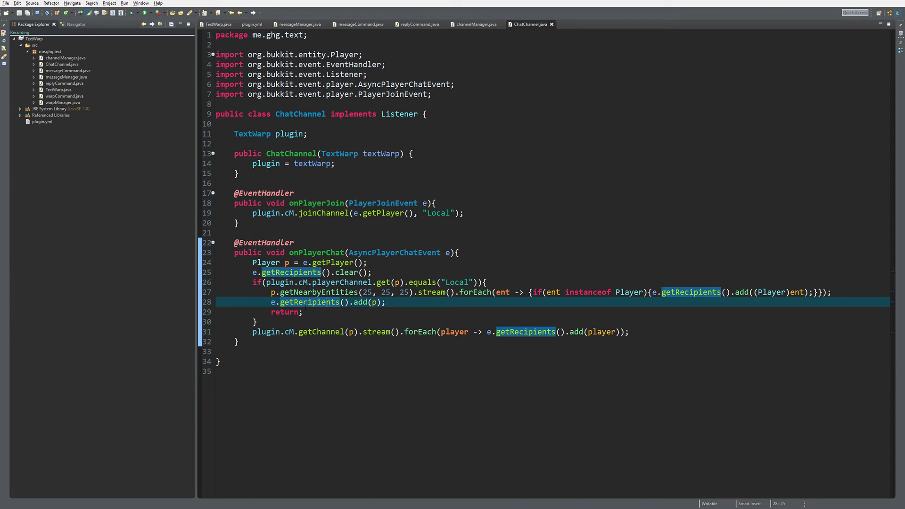
# Switch to Minecraft and join the Youtube Tutorials server.
pyautogui.click(313, 292)
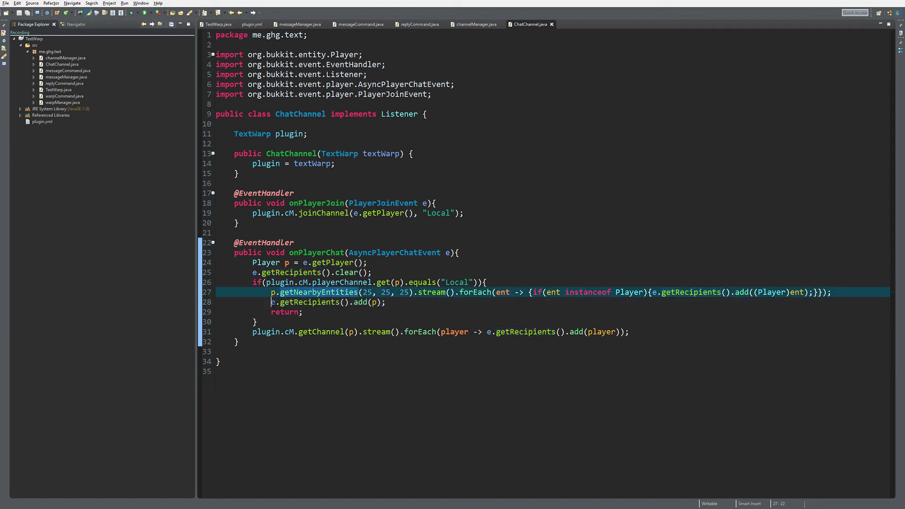
pyautogui.keyDown('shift'); pyautogui.click(438, 307); pyautogui.keyUp('shift')
pyautogui.click(438, 306)
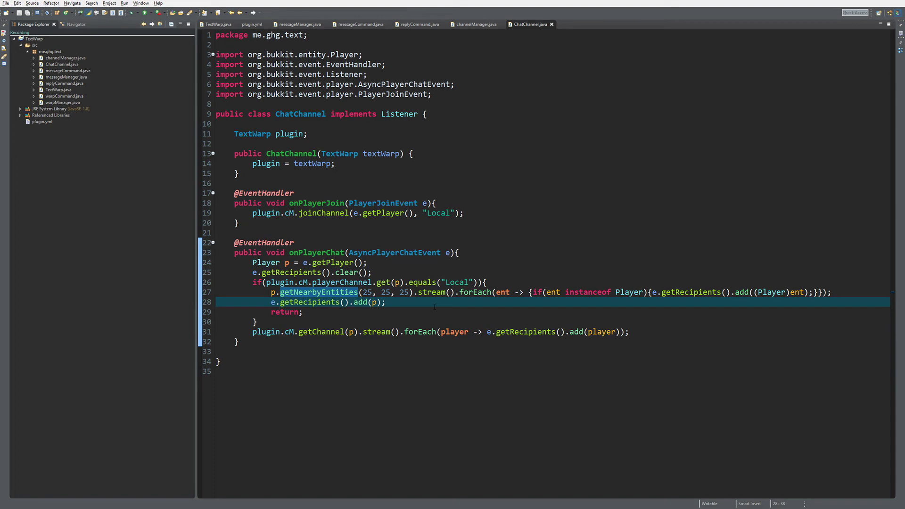
pyautogui.hotkey('alt', 'Tab')
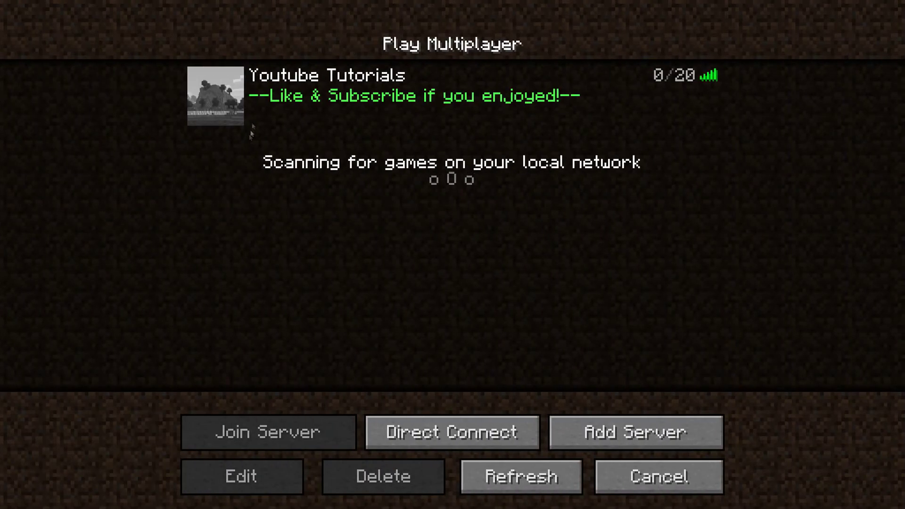
pyautogui.doubleClick(216, 94)
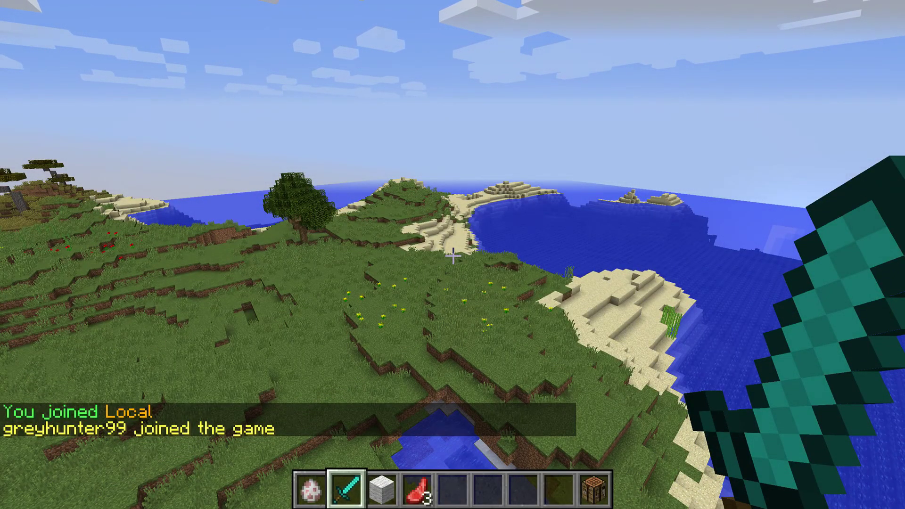
pyautogui.write('thi')
# Send 'hi' as a chat message in the Local channel.
pyautogui.press('Return')
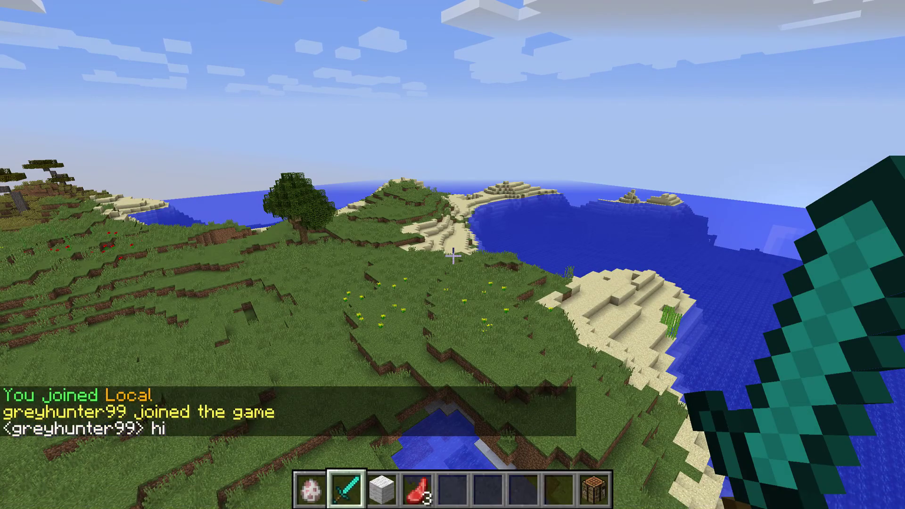